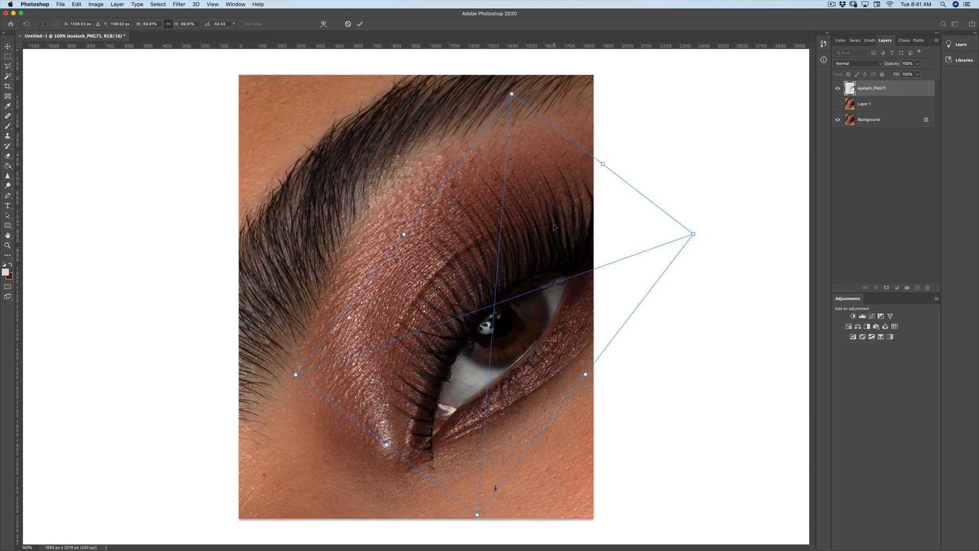
Step: Apply the transformation of the eyelash_PNG71 overlay on the upper lash line, and hide that layer
key(Return)
key(super+minus)
key(super+minus)
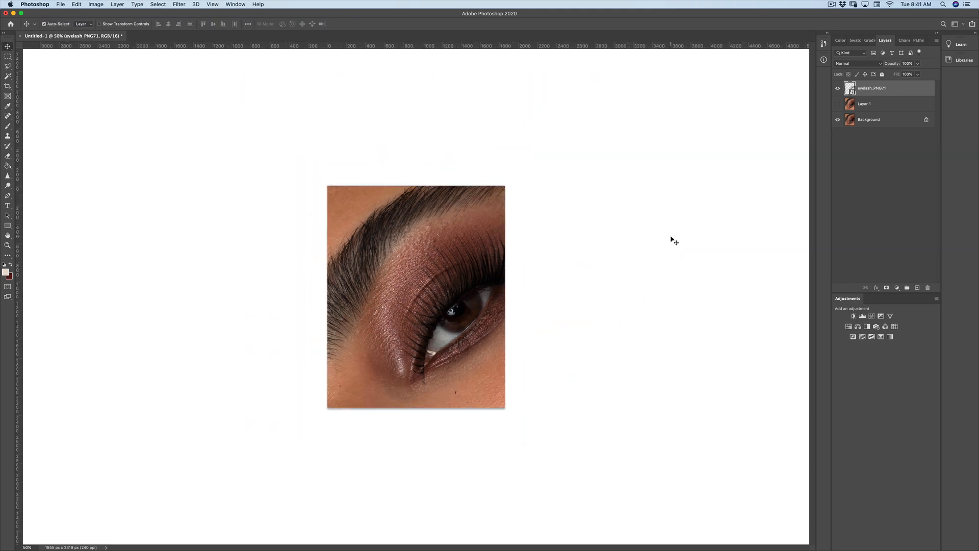
key(super+plus)
key(super+plus)
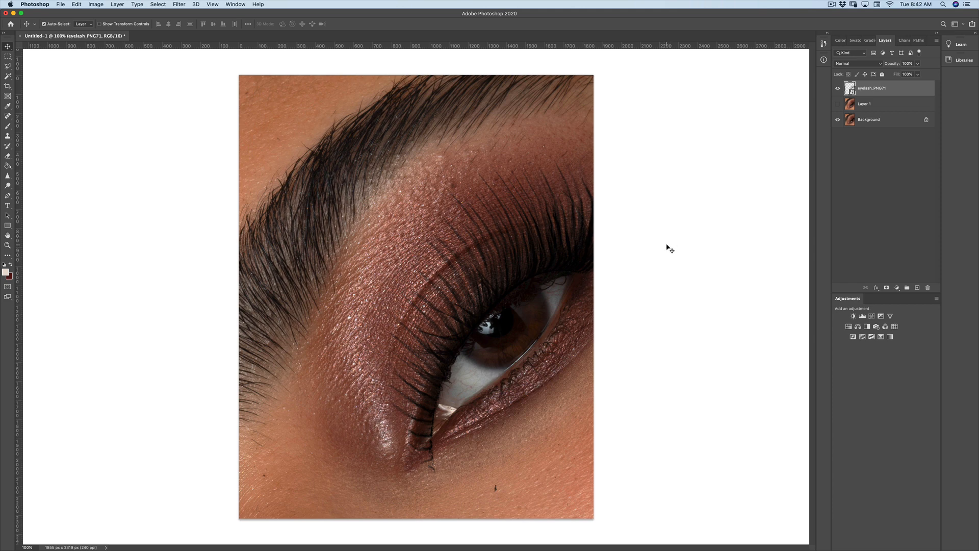
click(838, 89)
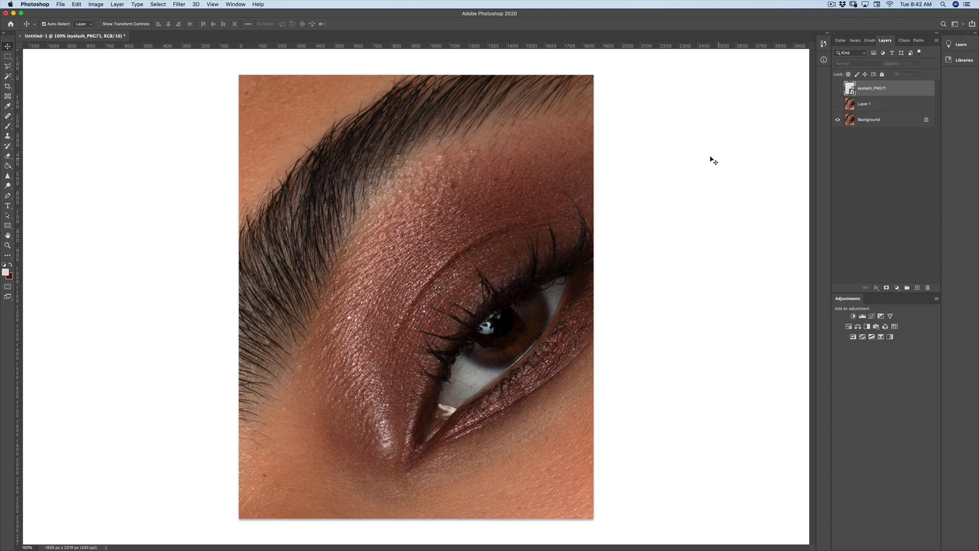
Step: Choose the Hard Round Pressure Size preset for the Brush tool
click(7, 126)
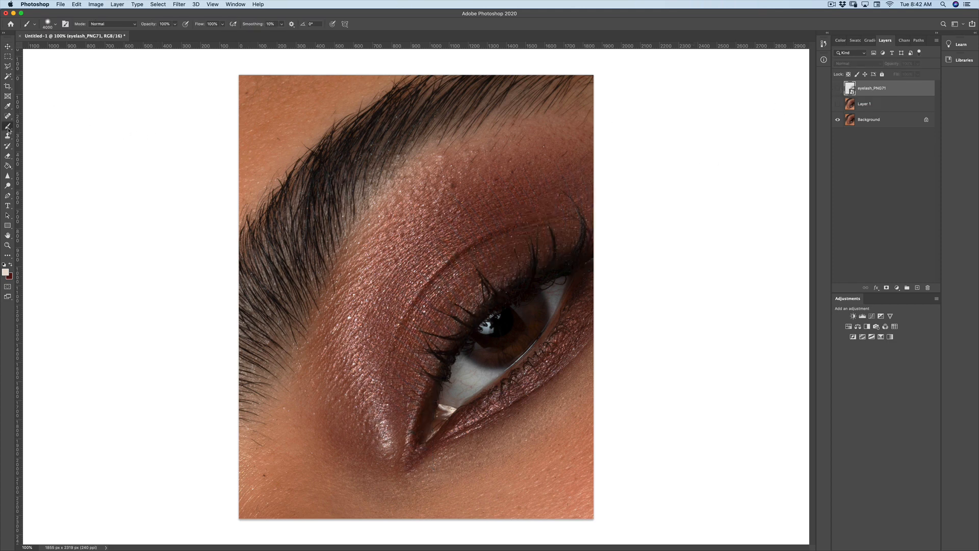
click(54, 25)
scroll(92, 98, down, 3)
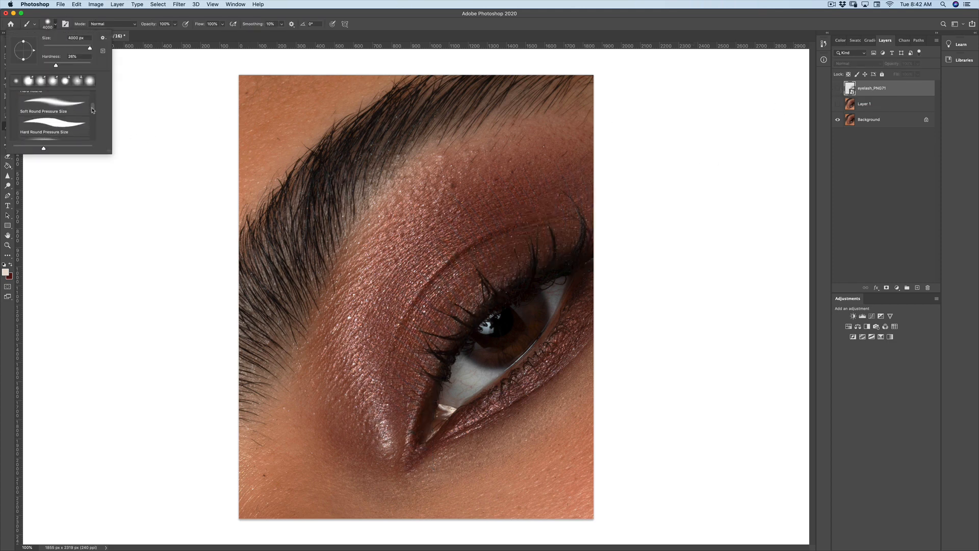
click(61, 106)
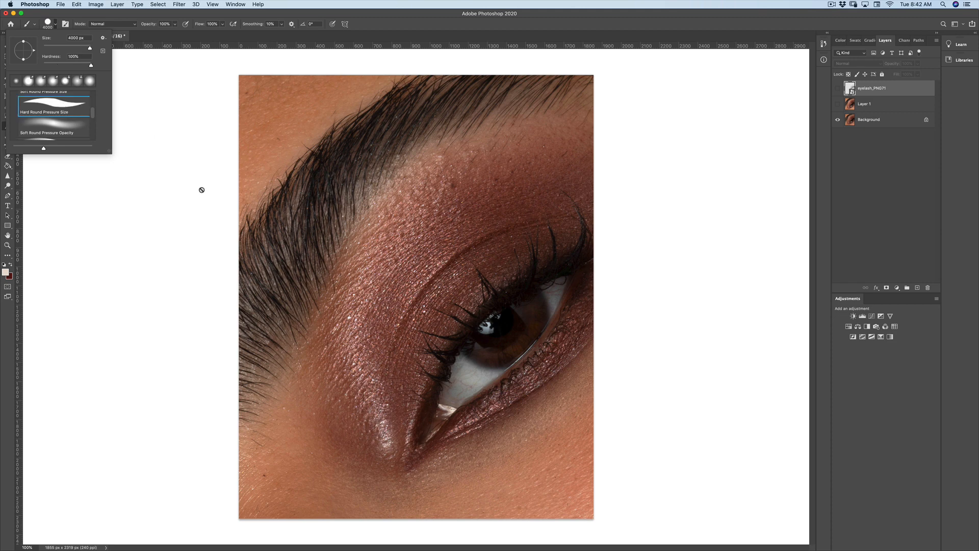
Step: Create an empty layer above eyelash_PNG71 with Normal mode and 100% opacity
click(122, 4)
mouse_move(131, 16)
click(236, 17)
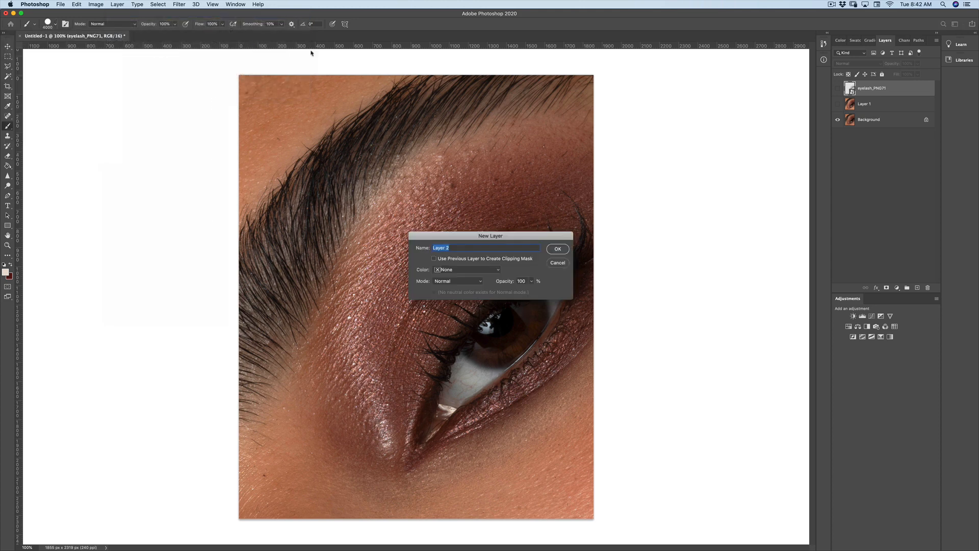
click(556, 250)
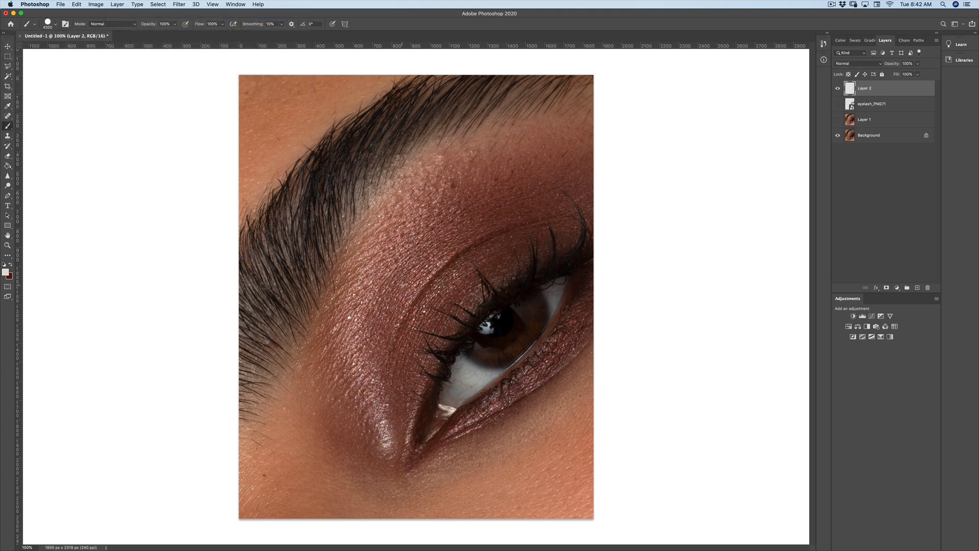
Step: Set the brush size to 17 px and sample the dark lash colour from the upper lash line as the foreground colour
click(53, 23)
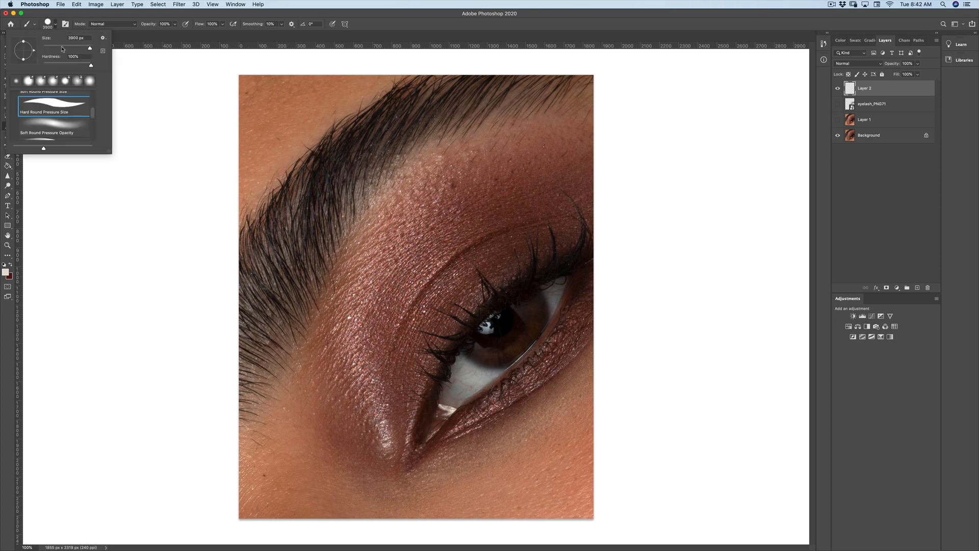
drag(63, 50, 46, 49)
click(641, 224)
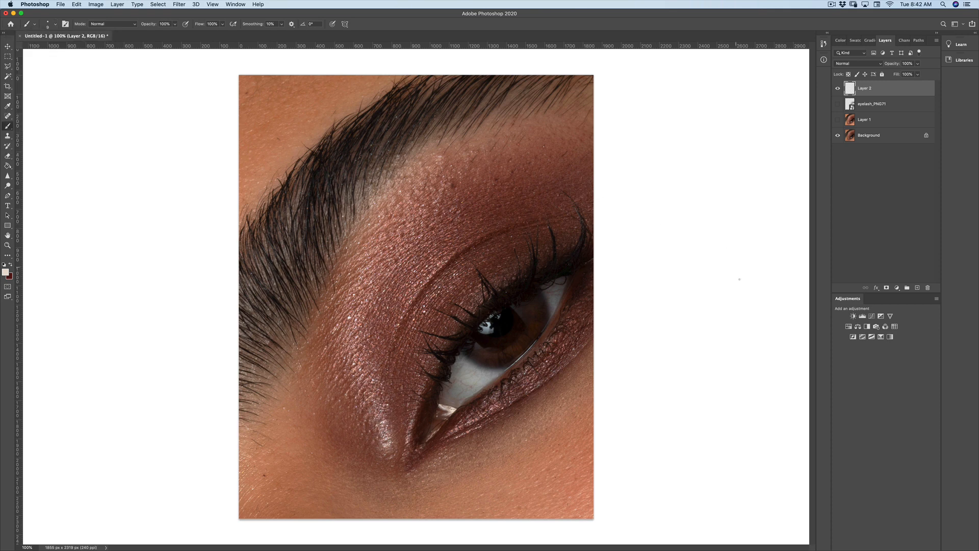
alt+click(543, 274)
click(50, 22)
drag(47, 49, 46, 50)
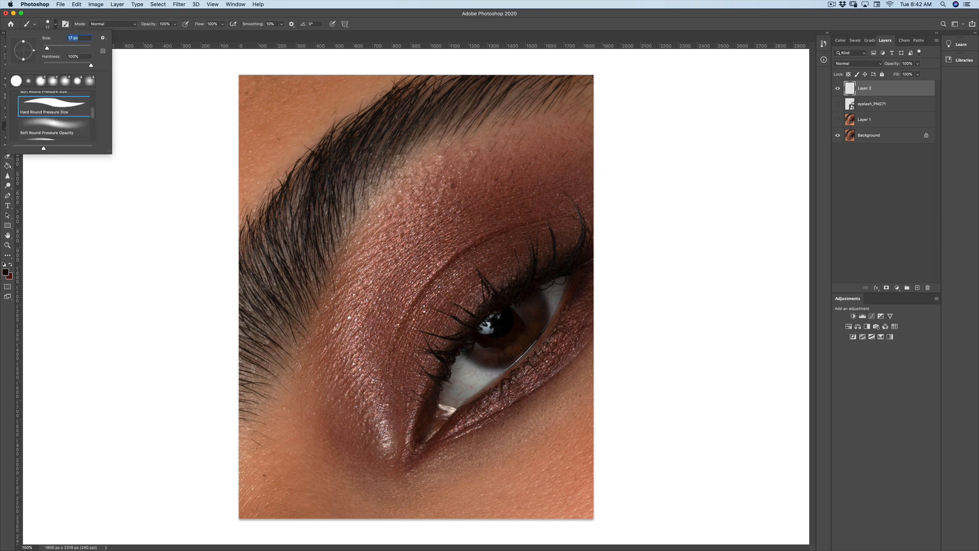
key(Return)
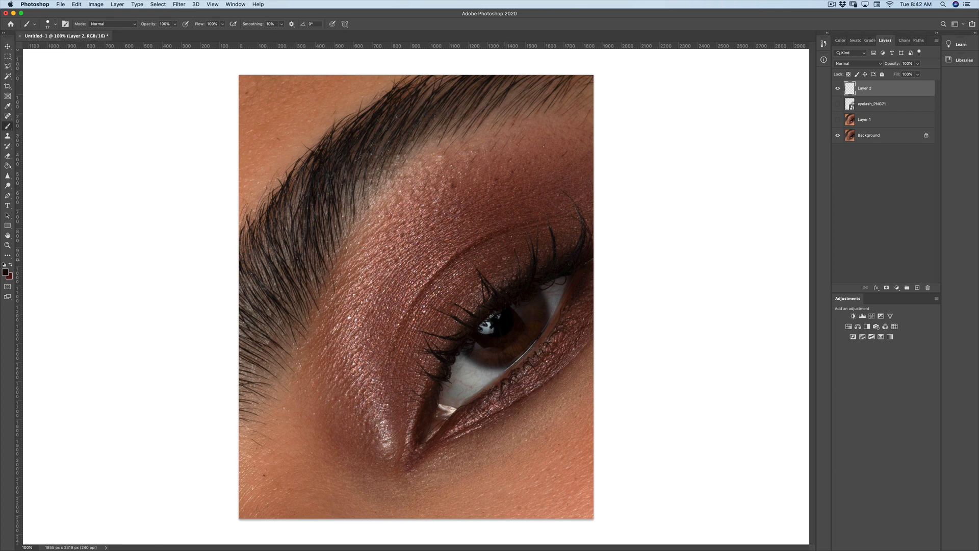
Step: Try painting lash strokes by hand from the upper lash line above the iris, and undo them
mouse_move(509, 286)
mouse_down()
mouse_move(505, 253)
mouse_move(543, 259)
mouse_move(567, 221)
mouse_up()
key(super+z)
key(super+z)
key(super+z)
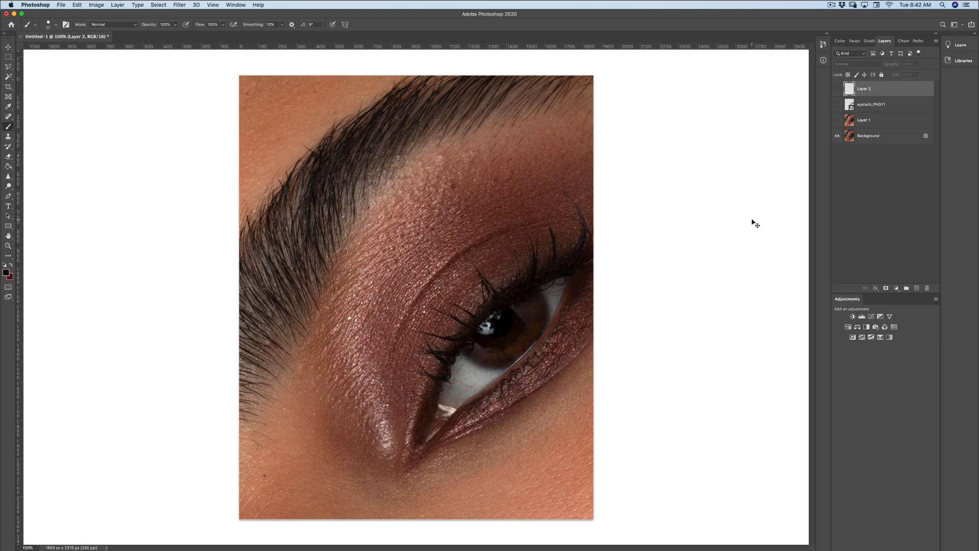
Step: Set the Polygonal Lasso tool's feather to 0.5 px for selecting lashes on the upper lid
key(super+plus)
key(super+plus)
key(super+plus)
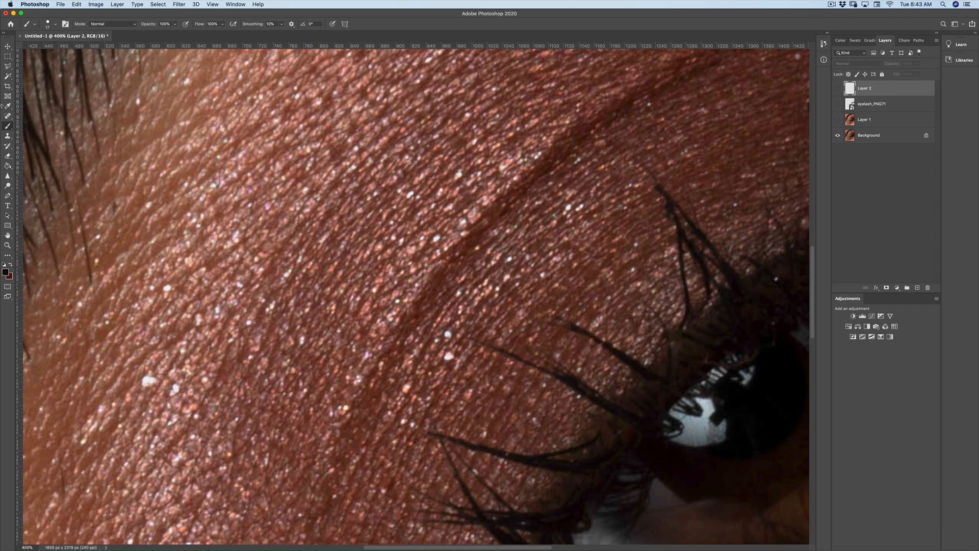
click(8, 67)
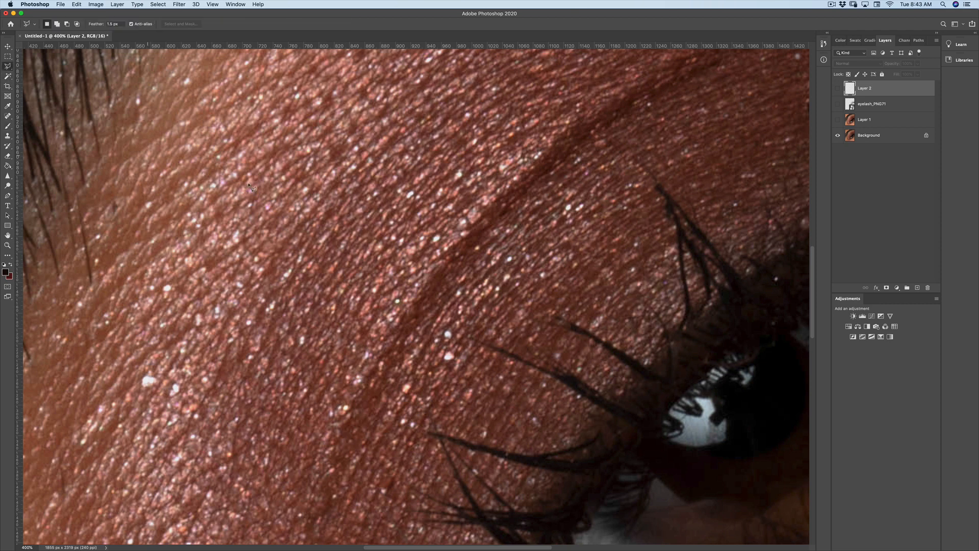
scroll(316, 212, right, 5)
scroll(316, 212, right, 6)
scroll(316, 212, down, 2)
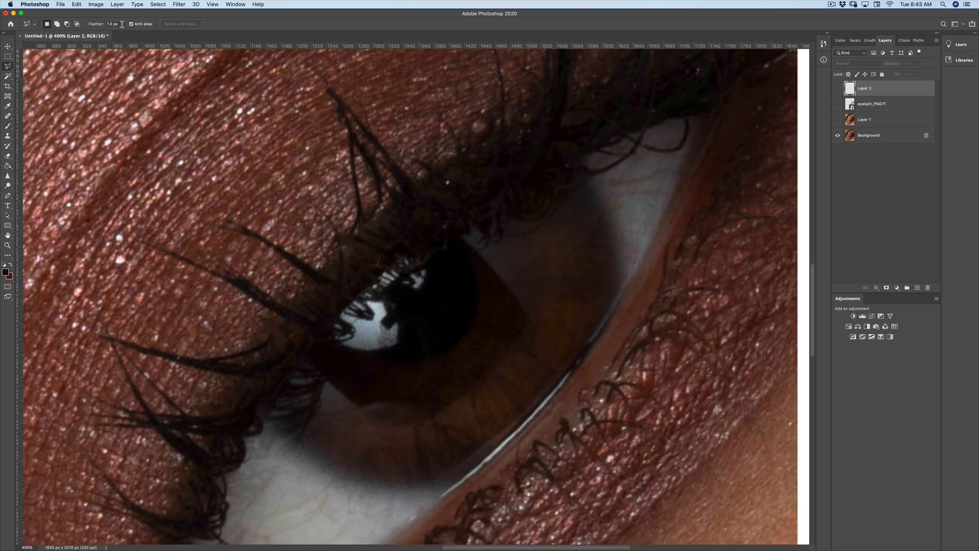
drag(108, 23, 170, 28)
text(.5)
key(Return)
Step: Outline the single long, nearly horizontal lash beside the pupil's inner side with a closed polygonal selection
click(277, 361)
click(199, 361)
click(97, 335)
click(239, 374)
click(259, 377)
click(273, 376)
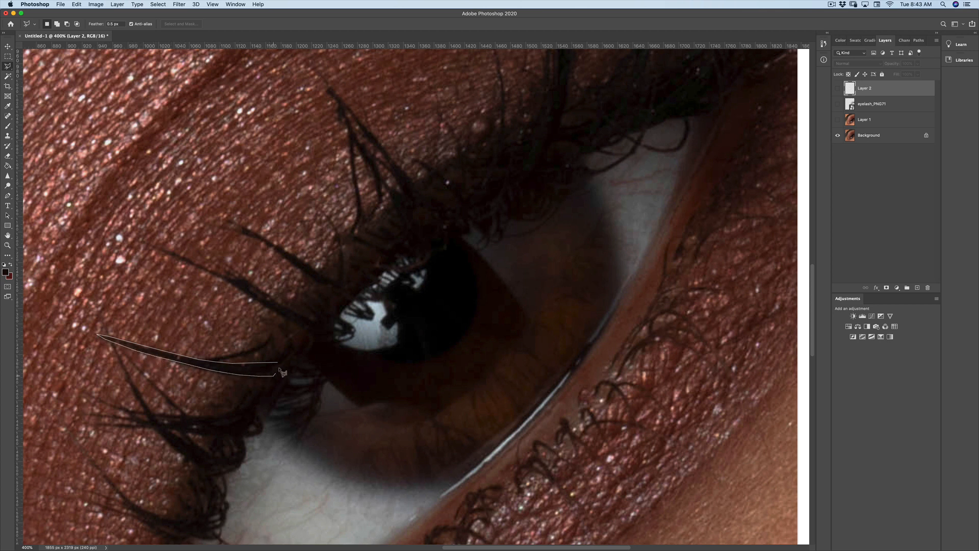
double_click(280, 367)
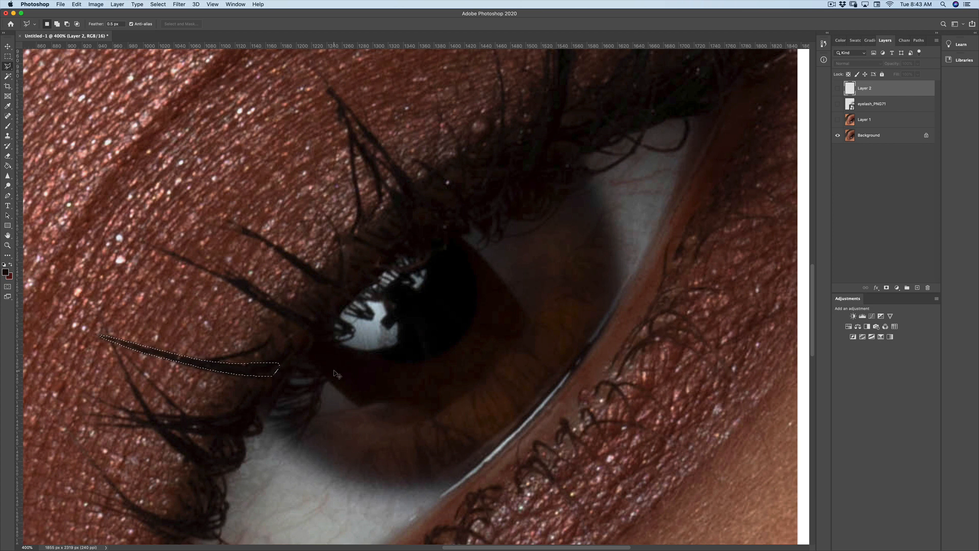
Step: Copy the selected lash merged from the visible layers and paste it as a new layer
click(77, 5)
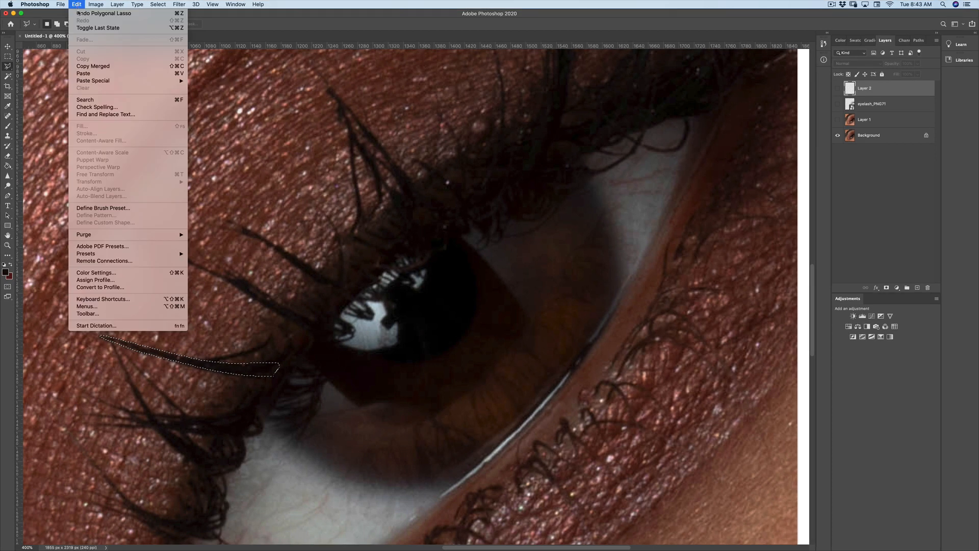
click(97, 67)
click(77, 5)
click(84, 73)
Step: Move the pasted lash into the gap just above the original lash and rotate it about 22° clockwise
click(8, 46)
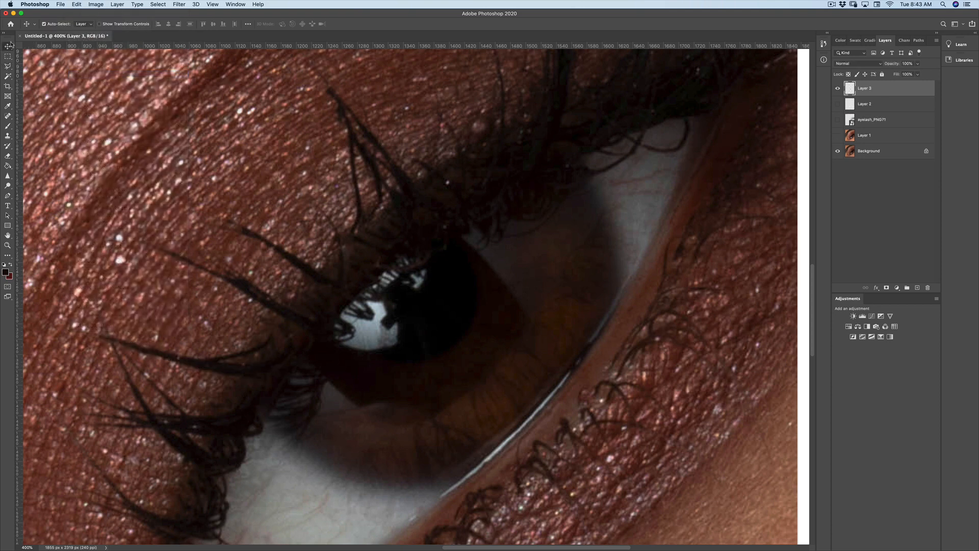
drag(192, 328, 214, 303)
key(super+t)
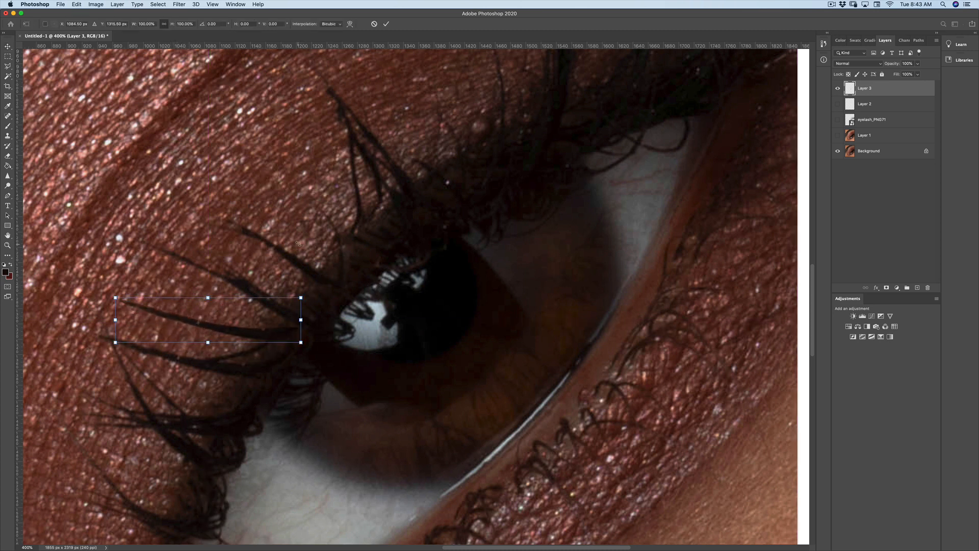
drag(316, 282, 322, 282)
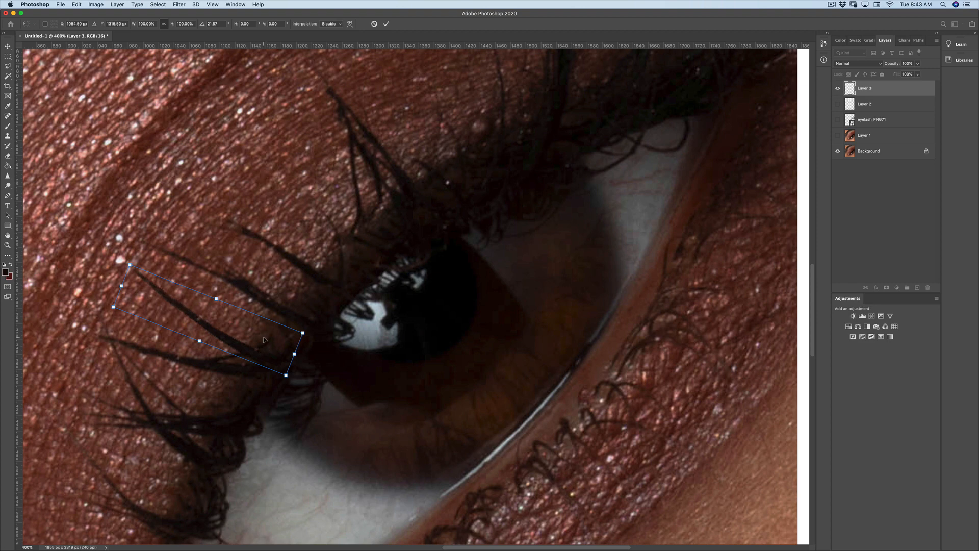
key(Return)
Step: Duplicate Layer 3, move the copied lash up along the lash line above the pupil, and rotate it clockwise to a steeper angle
click(118, 4)
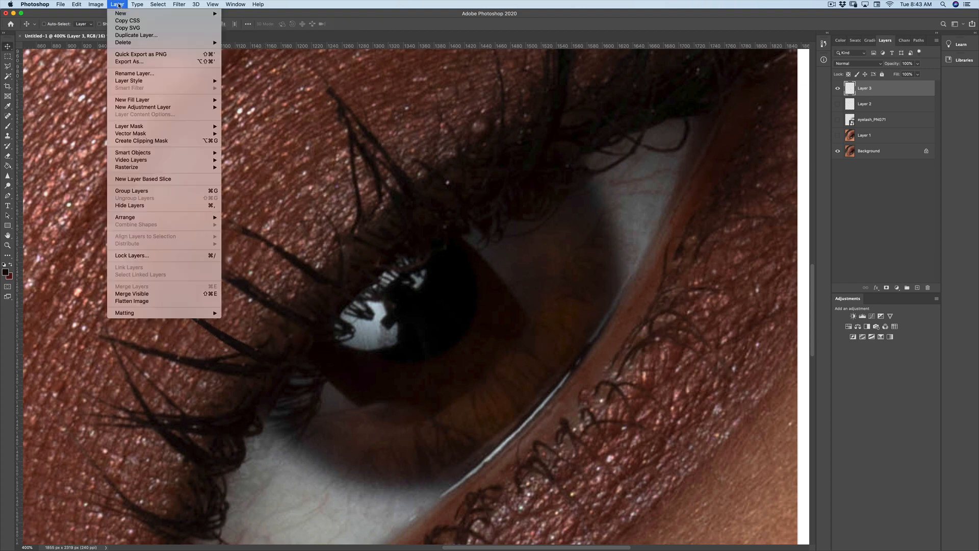
click(136, 35)
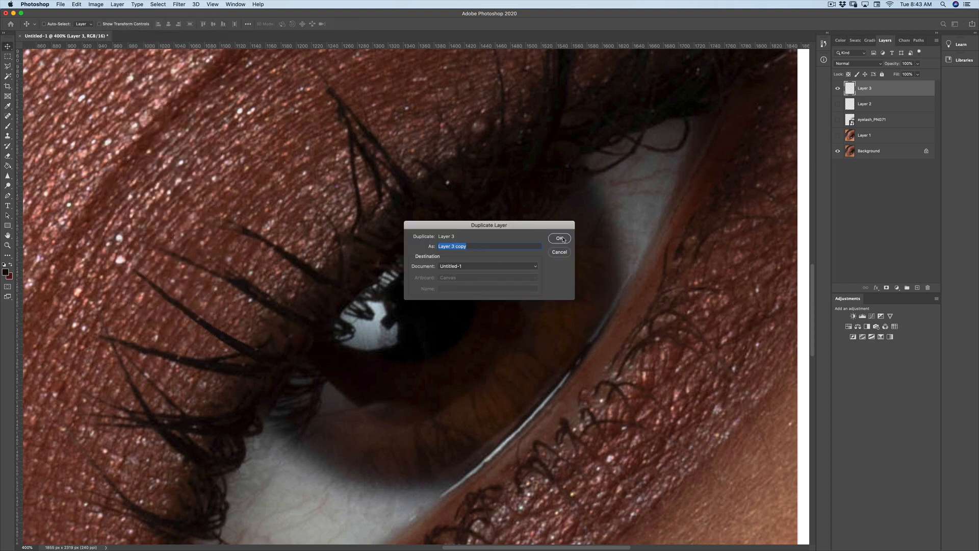
click(562, 239)
drag(229, 338, 312, 227)
key(super+t)
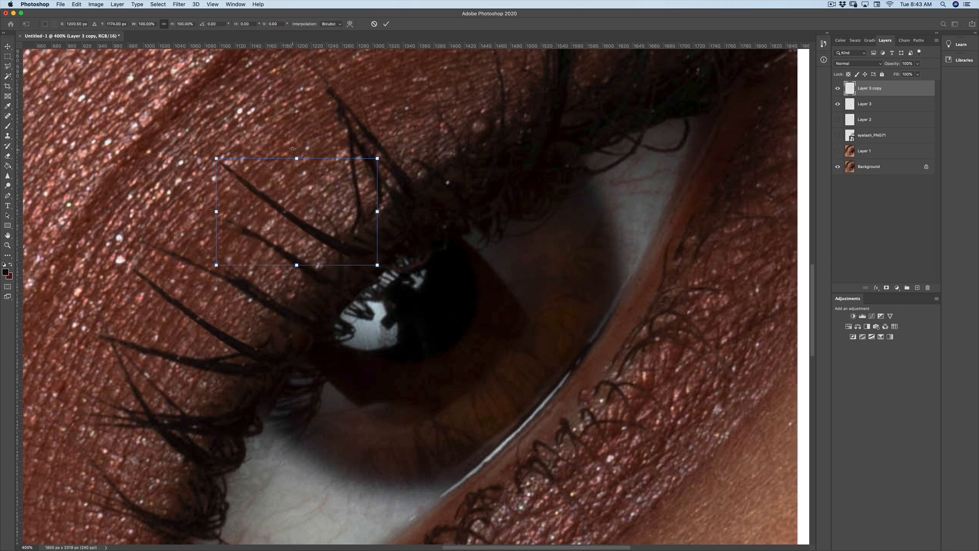
drag(298, 142, 324, 148)
key(Return)
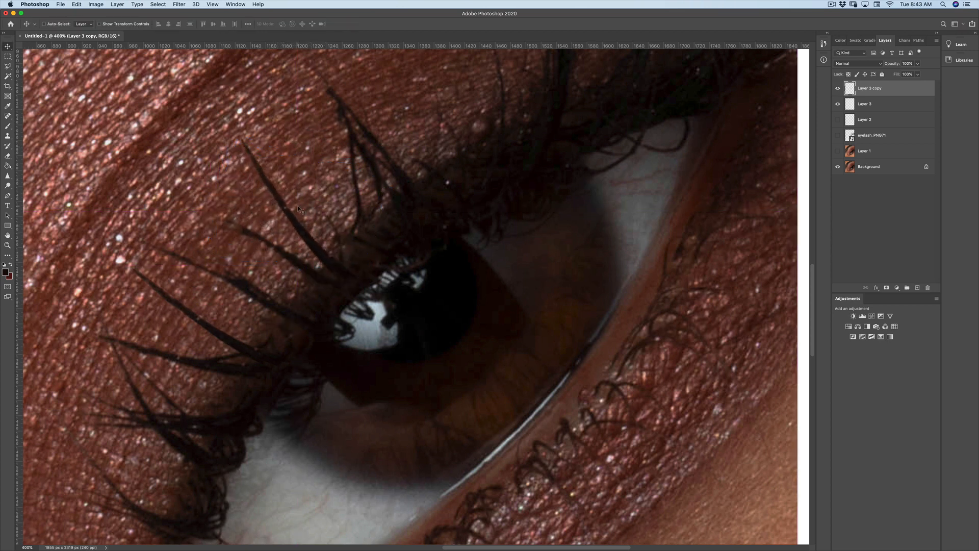
Step: Warp the copied lash above the pupil so its root bends outward into the lash line
click(77, 4)
mouse_move(128, 182)
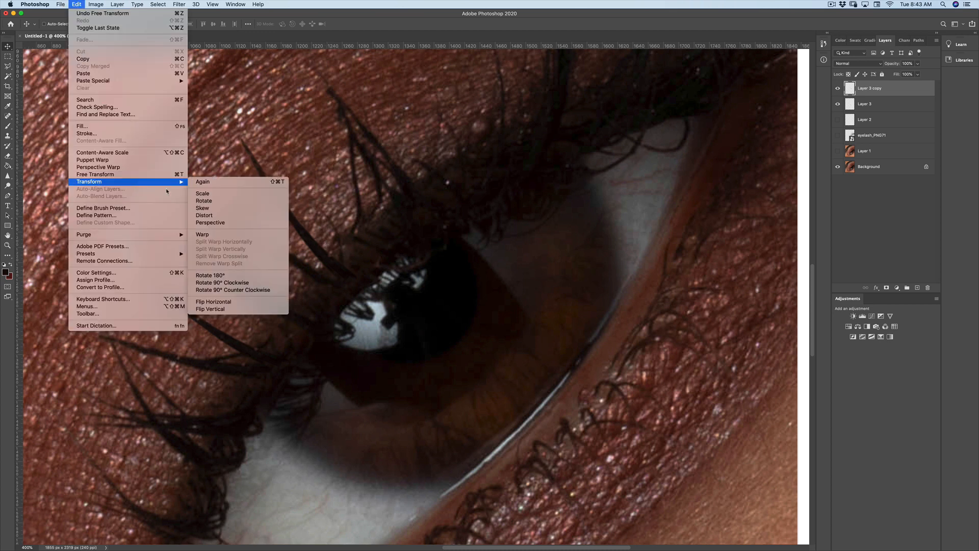
click(203, 235)
drag(275, 256, 284, 256)
drag(358, 281, 377, 277)
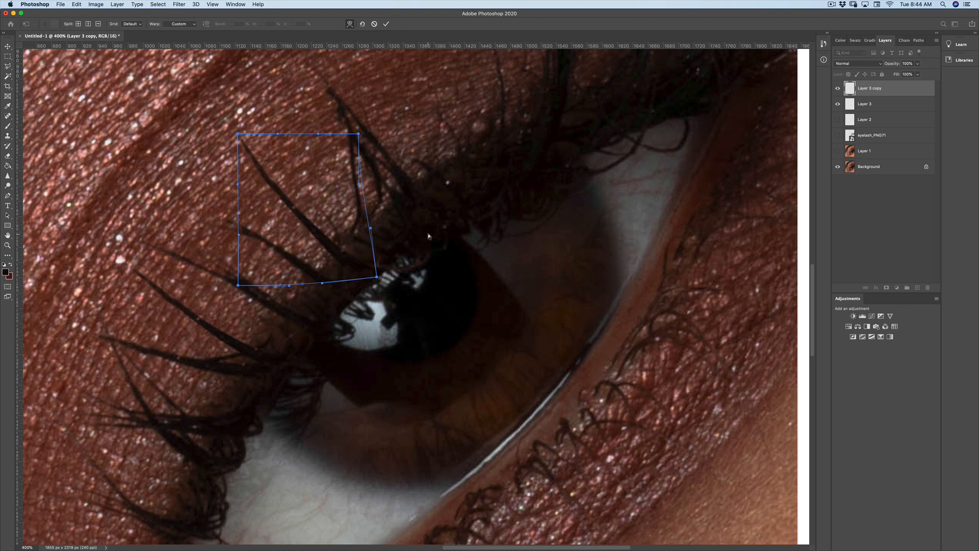
key(Return)
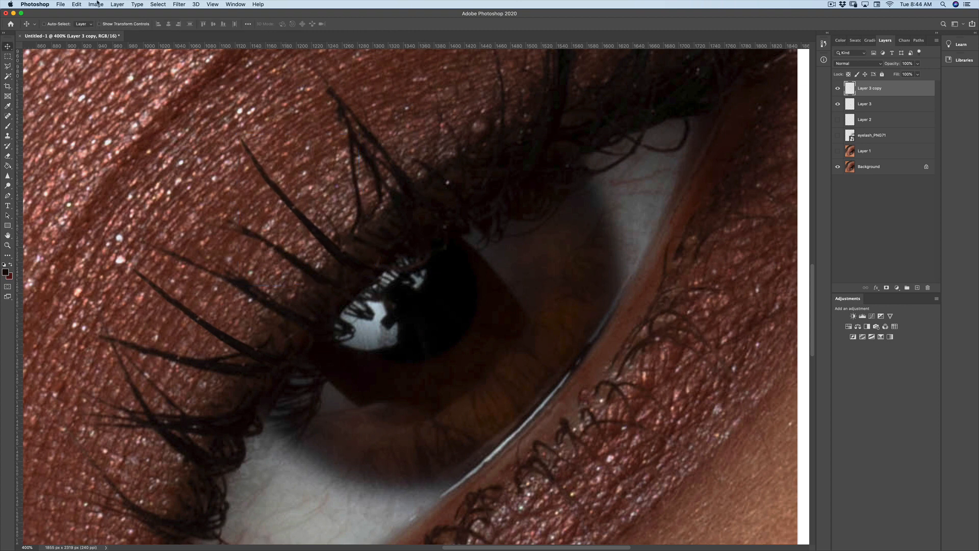
Step: Duplicate the warped lash layer, move the new copy to the gap farther toward the outer corner, and rotate it about 35° clockwise
click(117, 4)
click(131, 37)
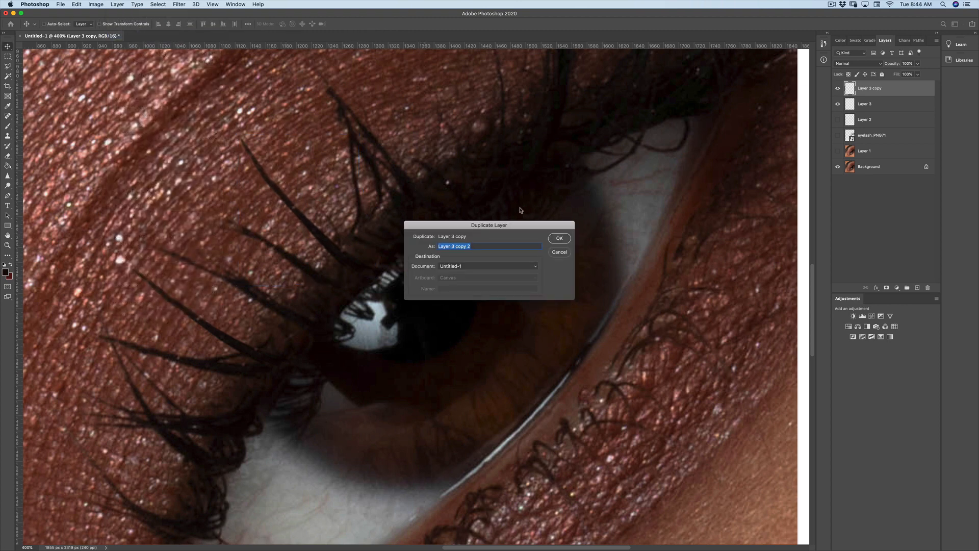
click(559, 239)
drag(294, 218, 460, 138)
key(ctrl+t)
drag(568, 141, 570, 191)
key(ctrl+minus)
key(ctrl+minus)
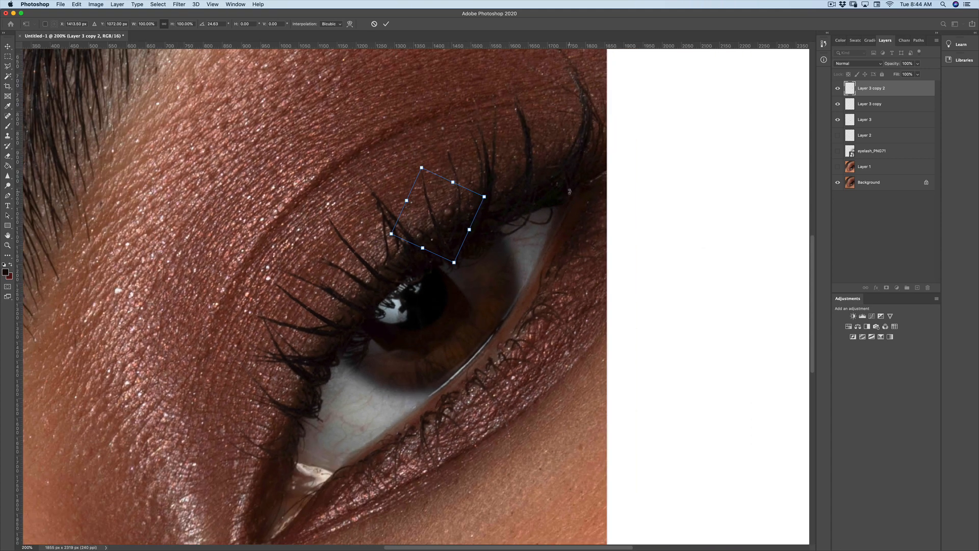
key(Return)
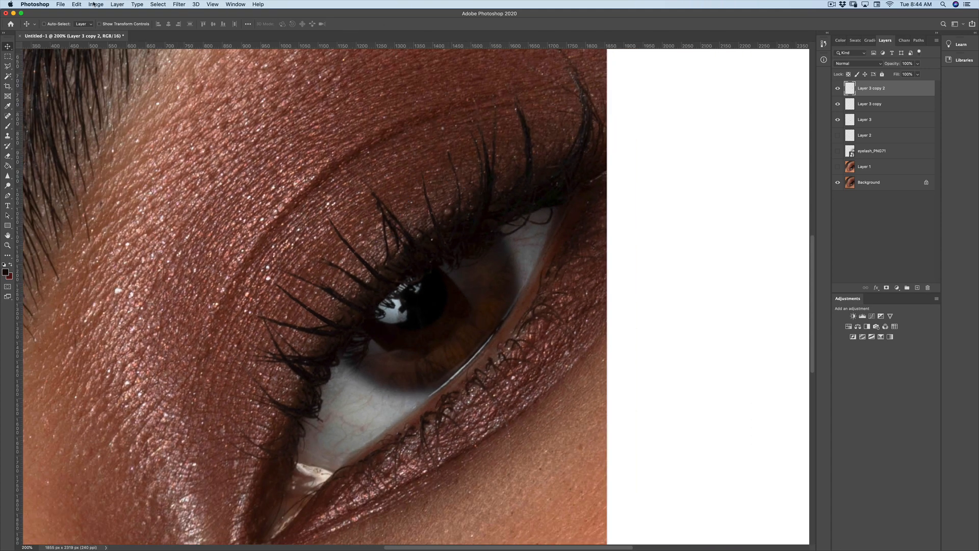
Step: Warp the newest lash copy by pulling its upper tip area to curve it like the neighbouring lashes
click(77, 4)
mouse_move(119, 182)
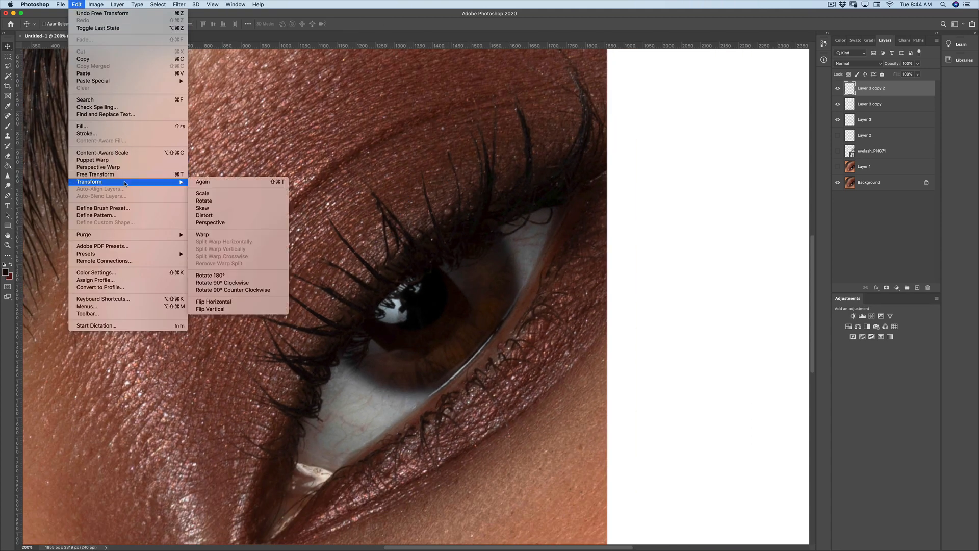
click(217, 234)
drag(421, 169, 441, 178)
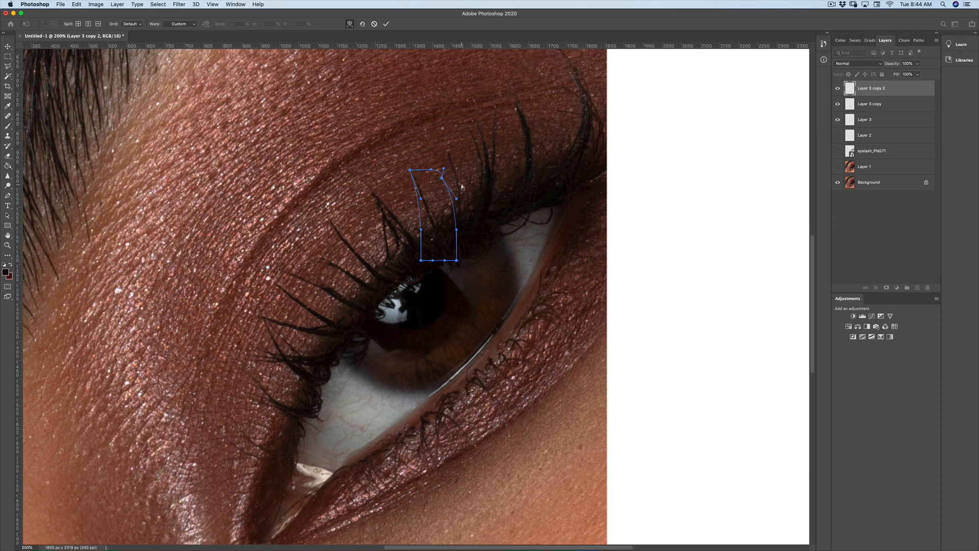
key(Return)
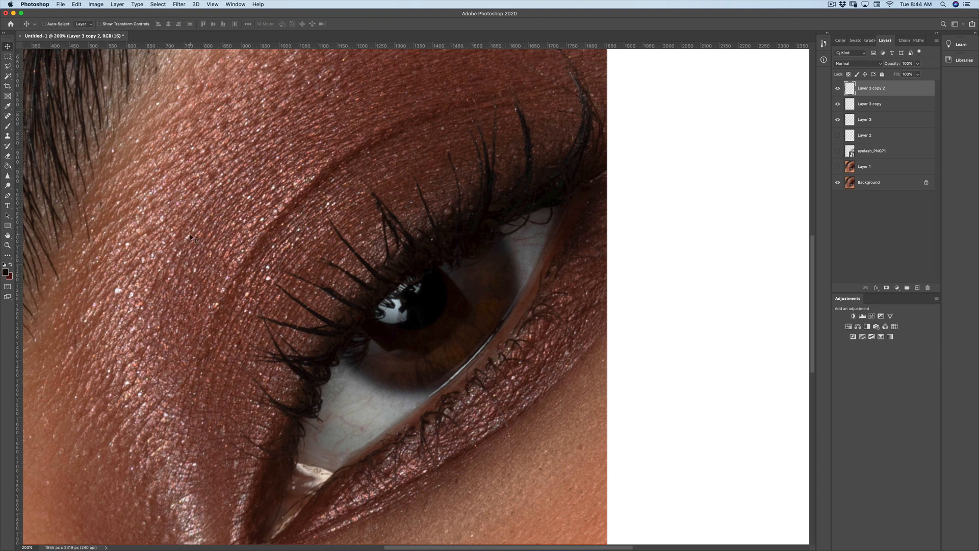
Step: Duplicate the Layer 3 copy lash layer within the same document
click(7, 156)
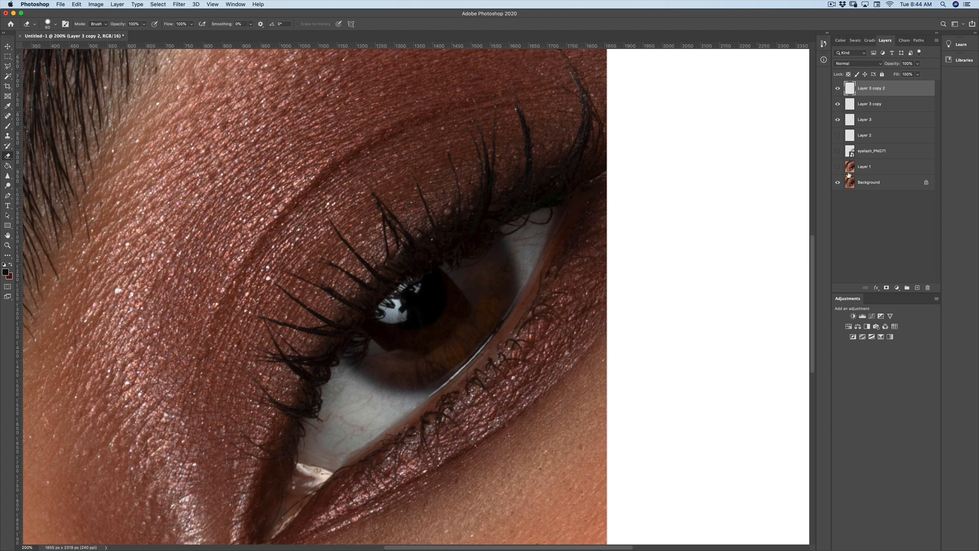
click(867, 104)
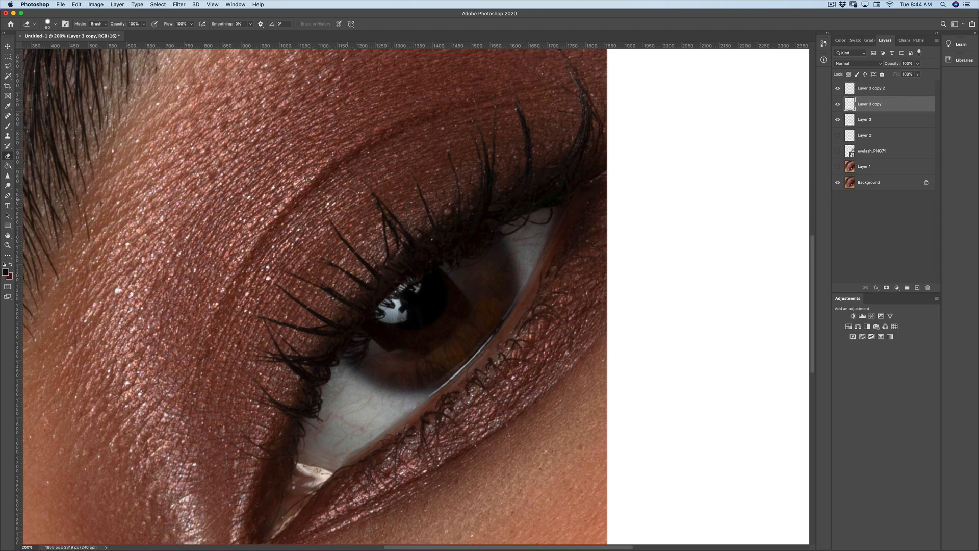
click(9, 46)
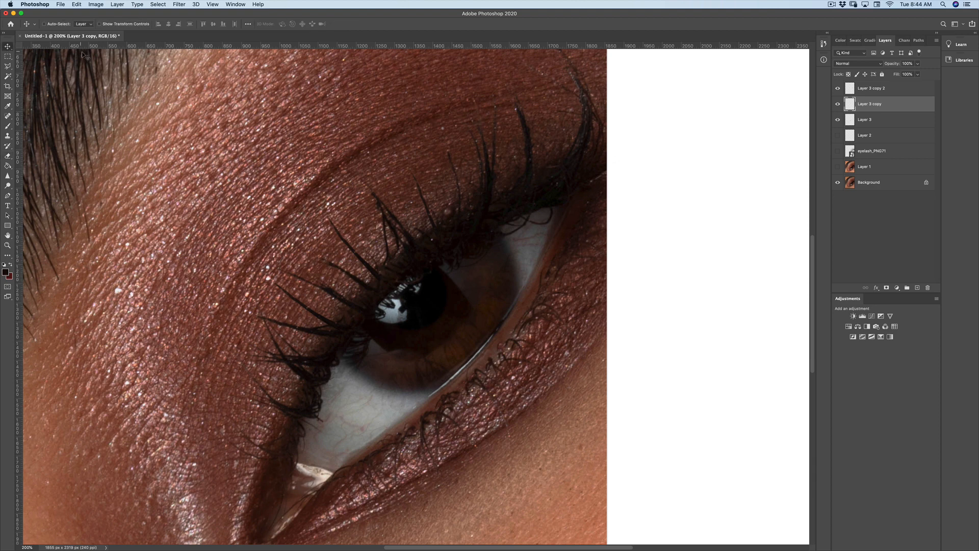
click(118, 4)
click(120, 36)
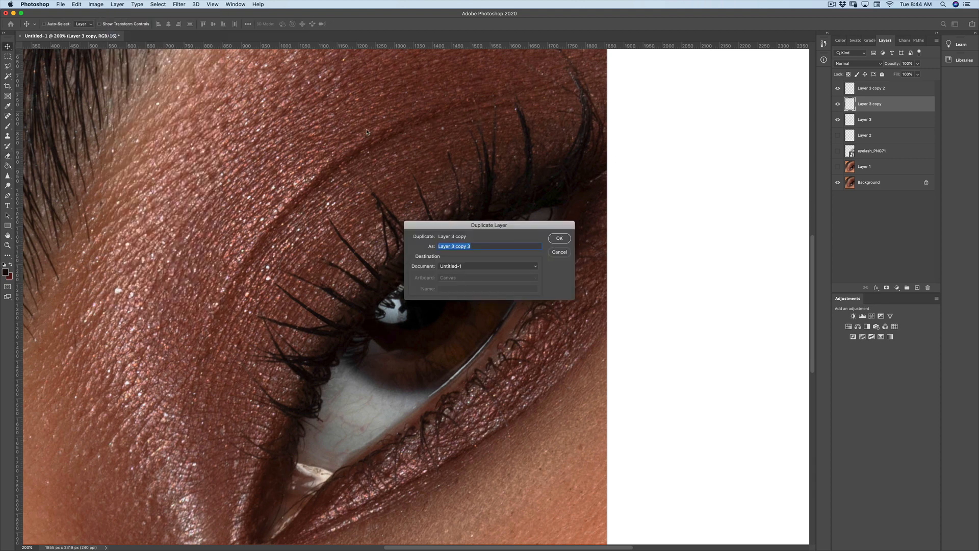
click(560, 242)
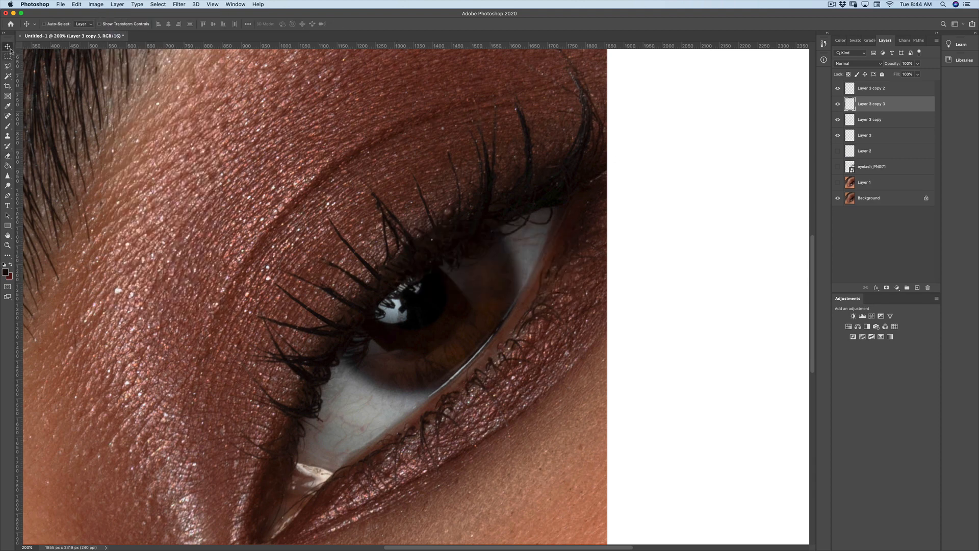
Step: Move the new lash copy to the gap beside the tall single lash near the outer corner and rotate it about 61° clockwise
drag(374, 253, 531, 153)
key(ctrl+t)
drag(550, 112, 594, 167)
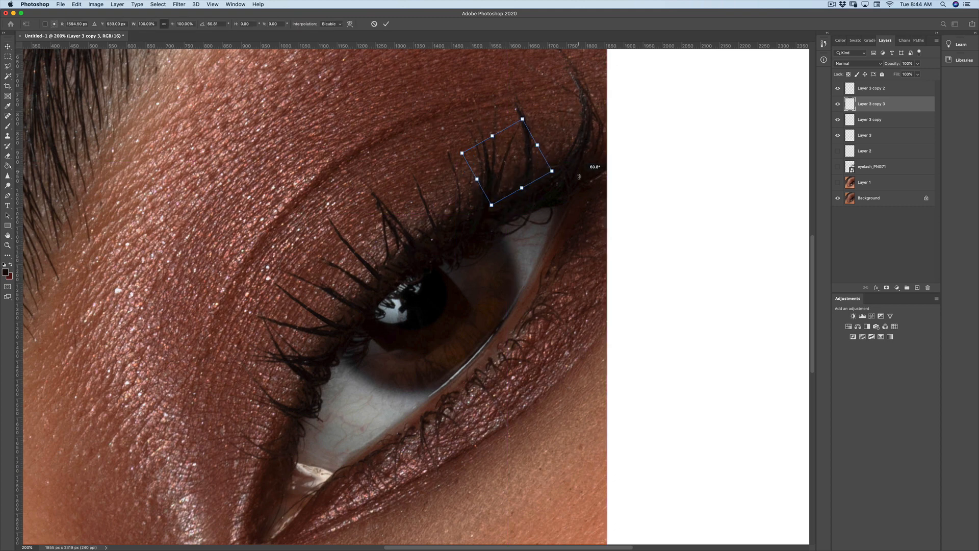
drag(521, 167, 526, 174)
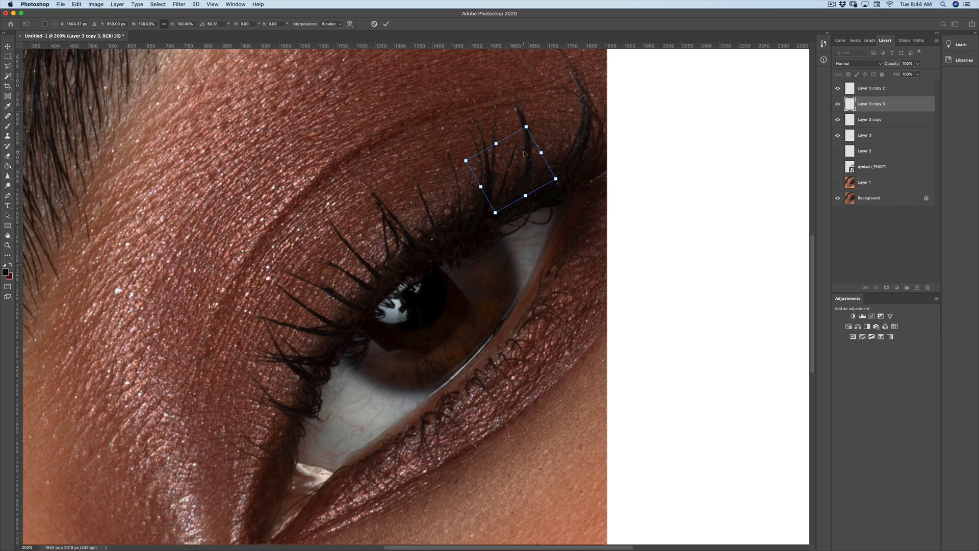
key(Return)
Step: Warp the new lash copy, stretching its tip upward and inward to follow the curve of the neighbouring lashes
click(76, 4)
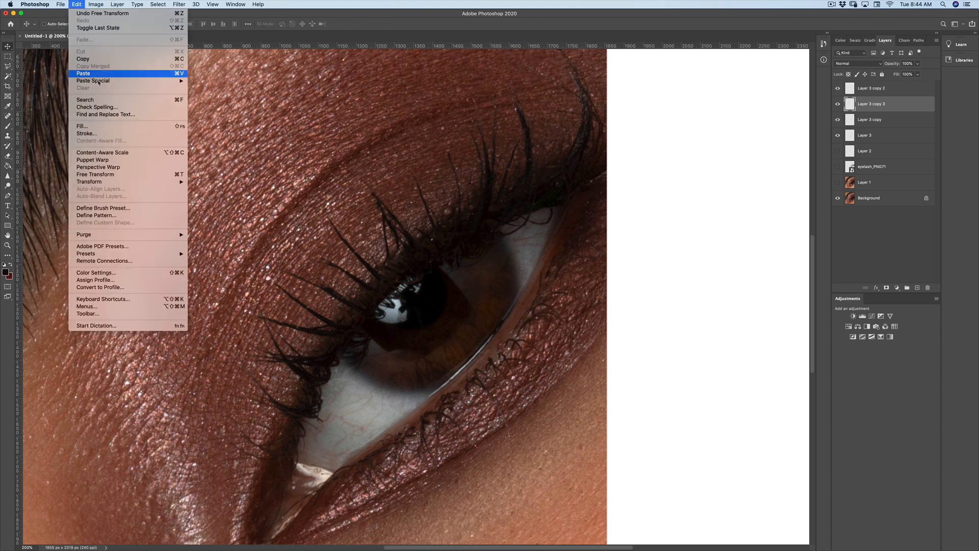
mouse_move(139, 183)
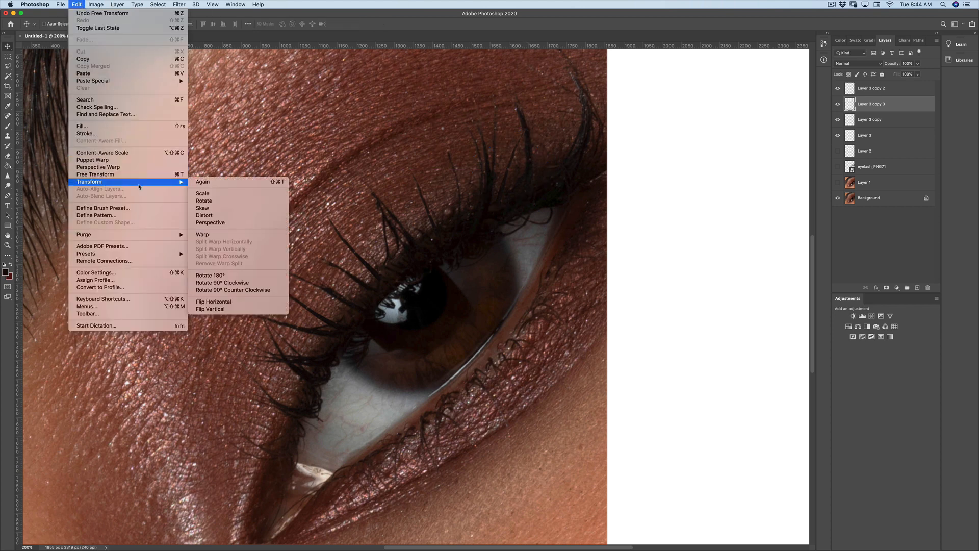
click(212, 235)
drag(527, 126, 511, 115)
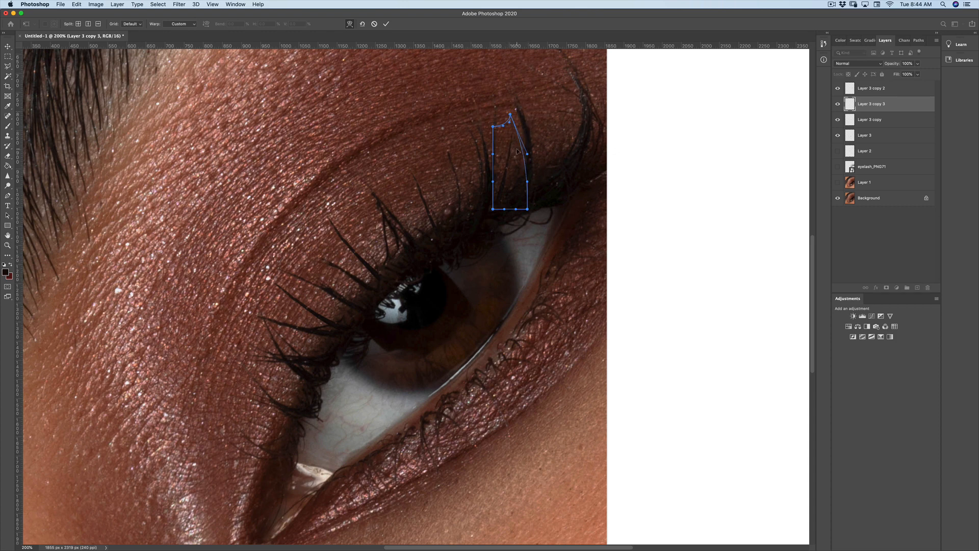
drag(517, 151, 515, 150)
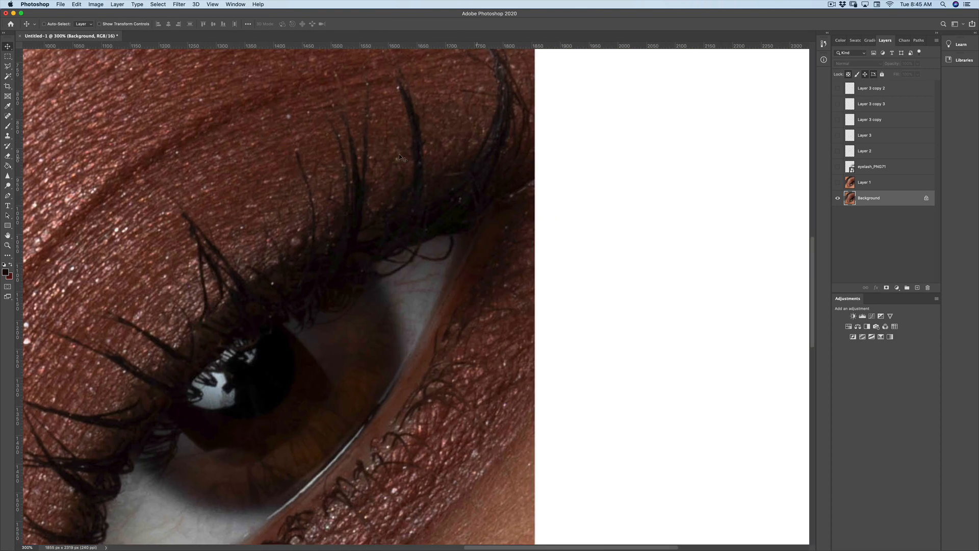
Step: Clone nearby eyeshadow texture on the Background over the long stray lash tip and inner edge of the outermost lash cluster
click(8, 136)
scroll(380, 148, up, 5)
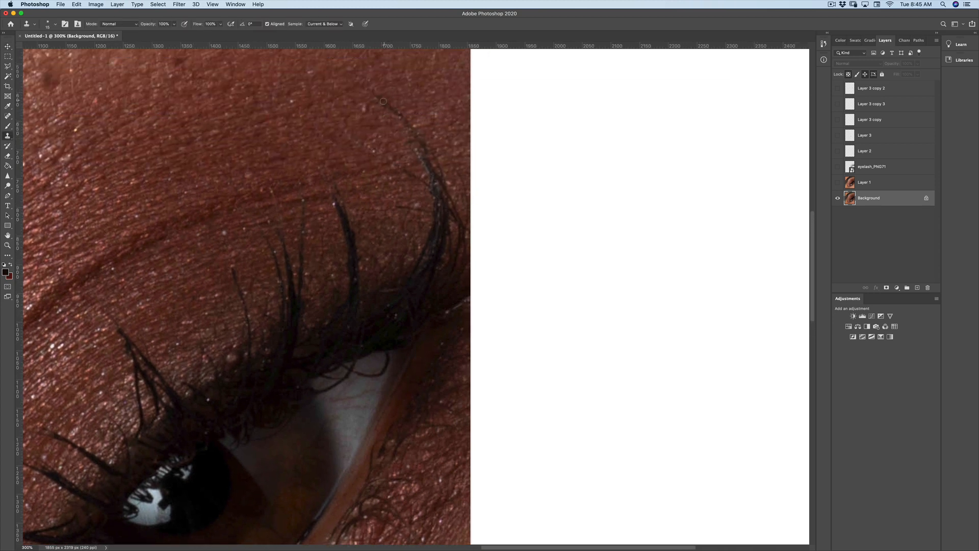
mouse_move(383, 101)
mouse_down()
mouse_move(428, 151)
mouse_move(427, 142)
mouse_move(417, 150)
mouse_move(428, 177)
mouse_move(425, 163)
mouse_move(431, 173)
mouse_move(405, 186)
mouse_move(400, 173)
mouse_move(433, 196)
mouse_up()
alt+click(424, 136)
alt+click(401, 166)
alt+click(404, 185)
alt+click(424, 183)
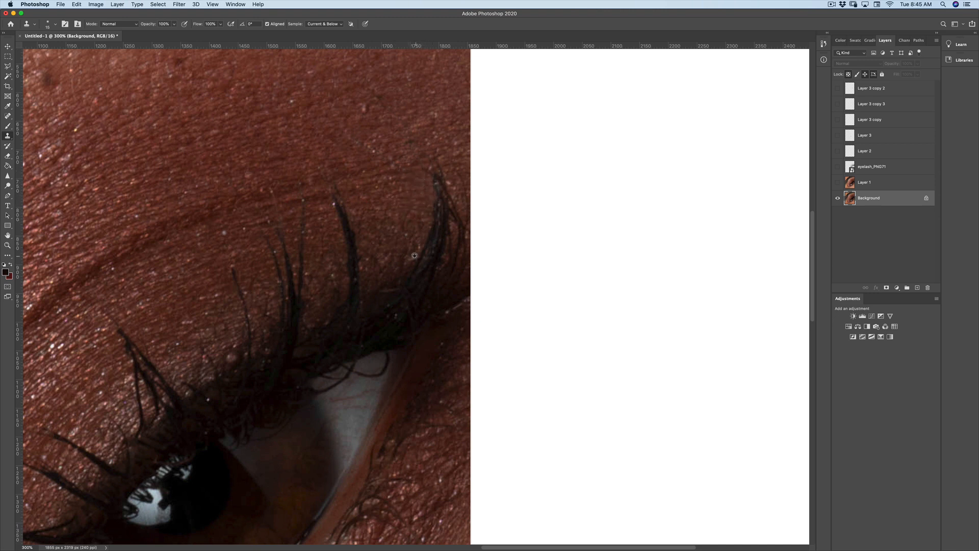
mouse_move(421, 256)
mouse_down()
mouse_move(435, 181)
mouse_move(430, 165)
mouse_move(418, 166)
mouse_move(429, 175)
mouse_move(426, 161)
mouse_move(445, 181)
mouse_move(445, 209)
mouse_move(431, 161)
mouse_move(437, 196)
mouse_up()
key(super+minus)
key(super+minus)
key(super+minus)
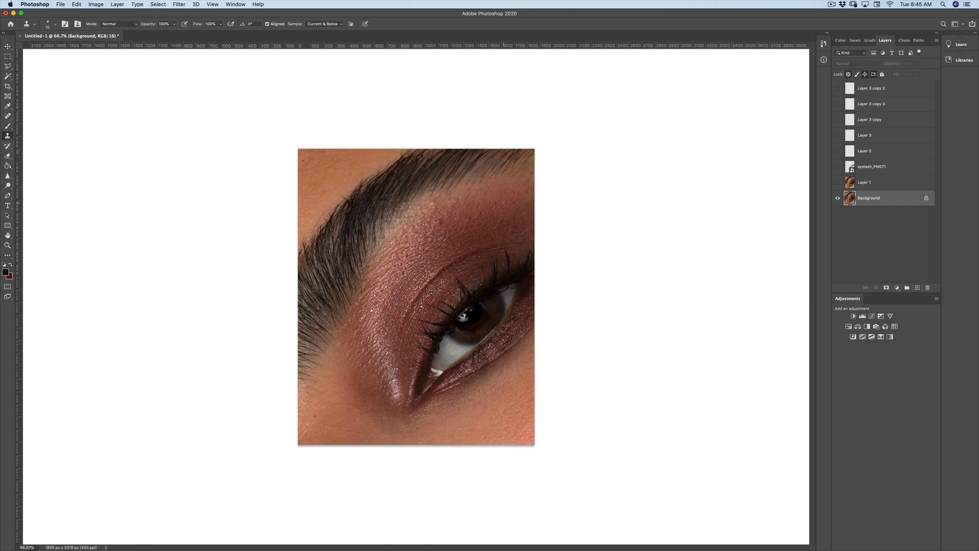
Step: Clone eyeshadow texture along the upper edge of the tall single lash beside the outermost cluster to thin its tip
key(super+plus)
key(super+plus)
key(super+plus)
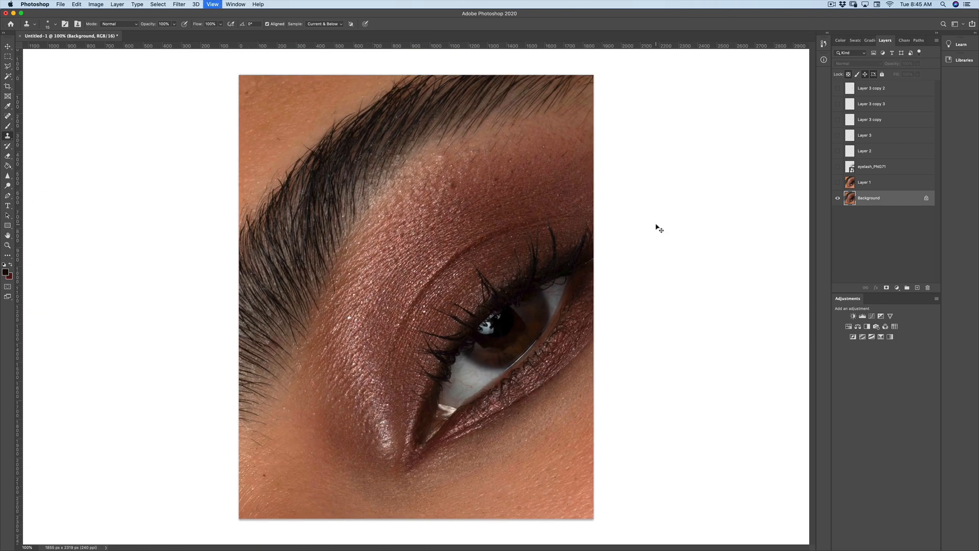
scroll(656, 225, right, 10)
scroll(656, 224, up, 2)
scroll(552, 172, up, 2)
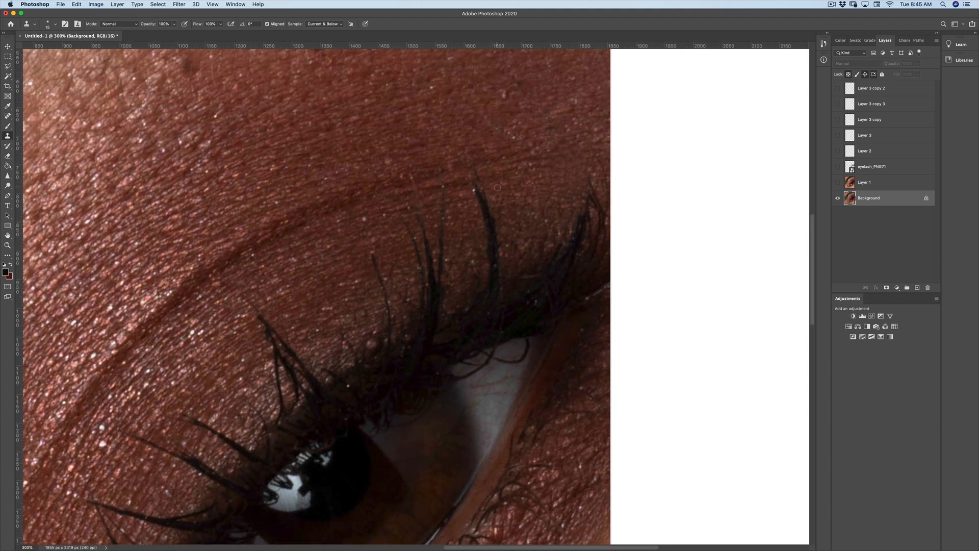
mouse_move(492, 189)
mouse_down()
mouse_move(484, 200)
mouse_move(496, 241)
mouse_move(486, 199)
mouse_up()
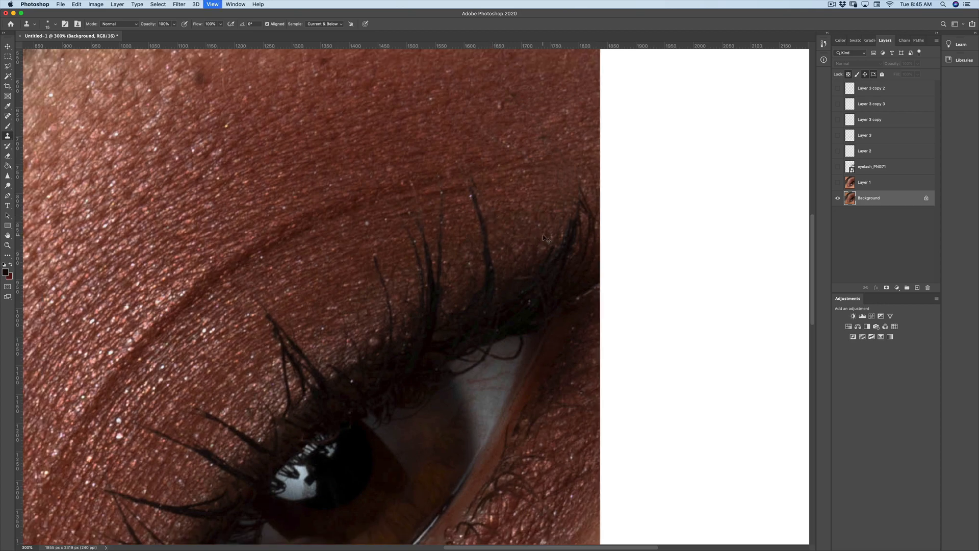